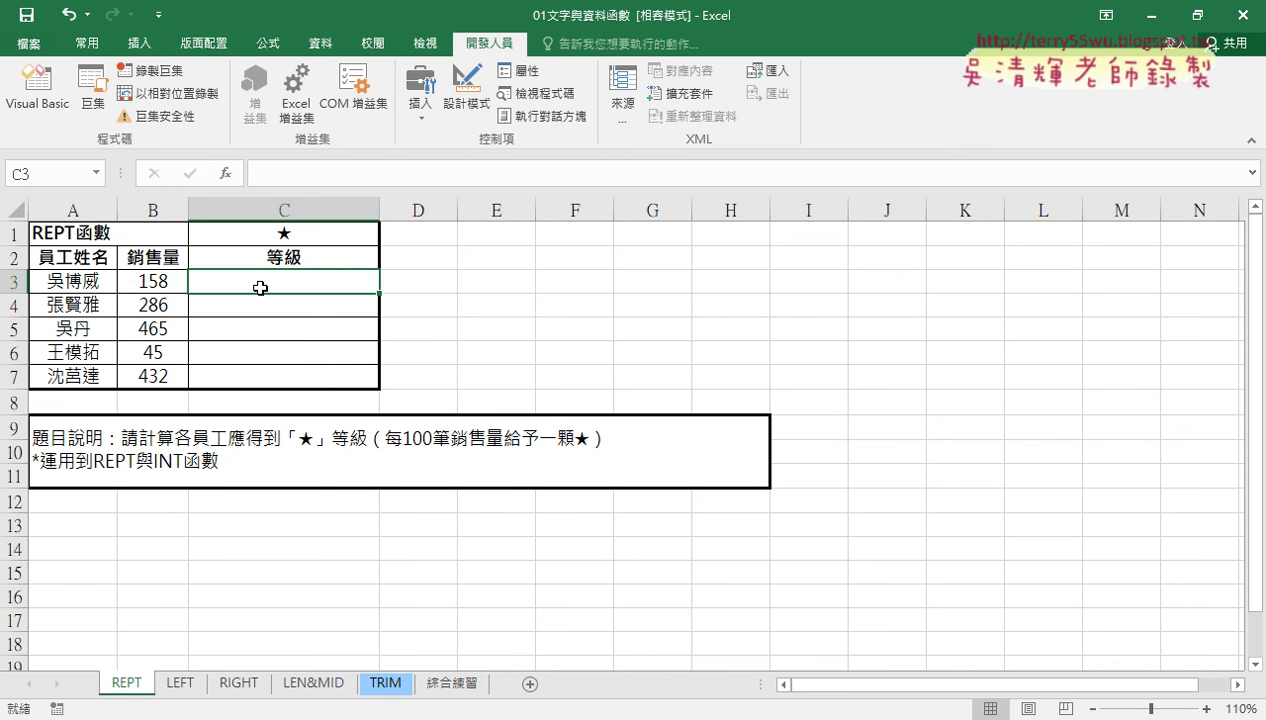
left_click(147, 283)
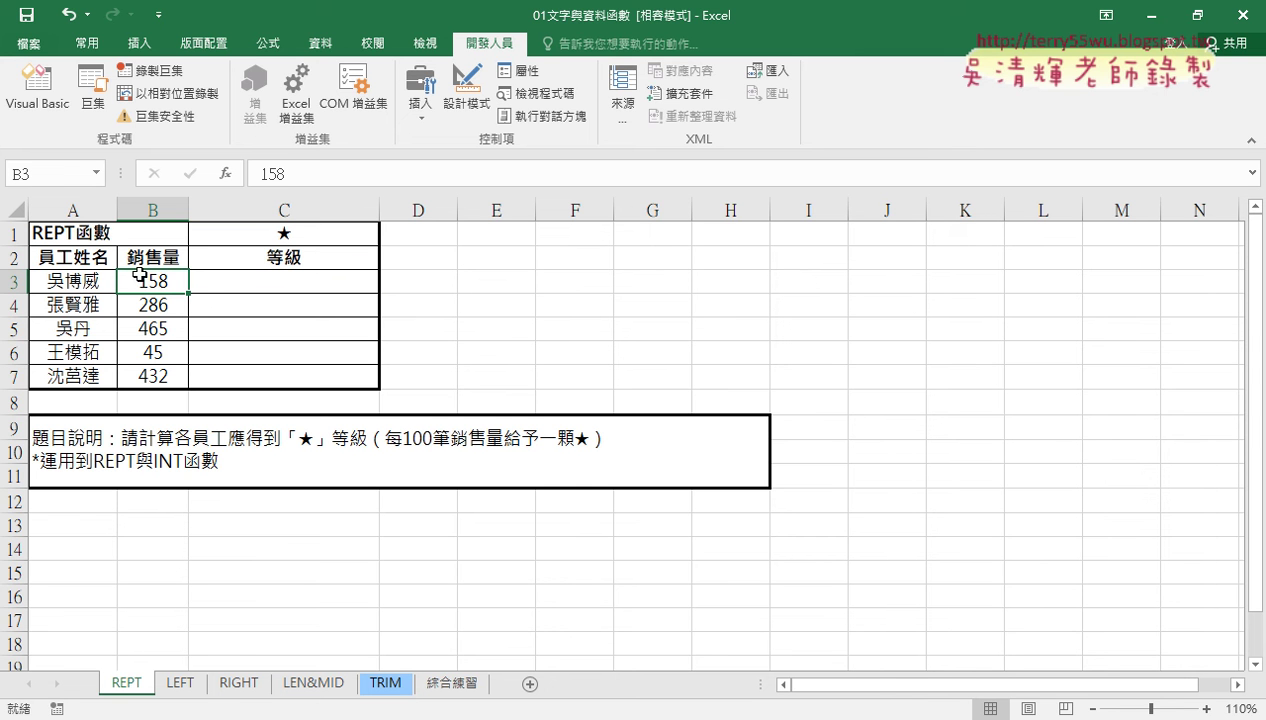
left_click(260, 283)
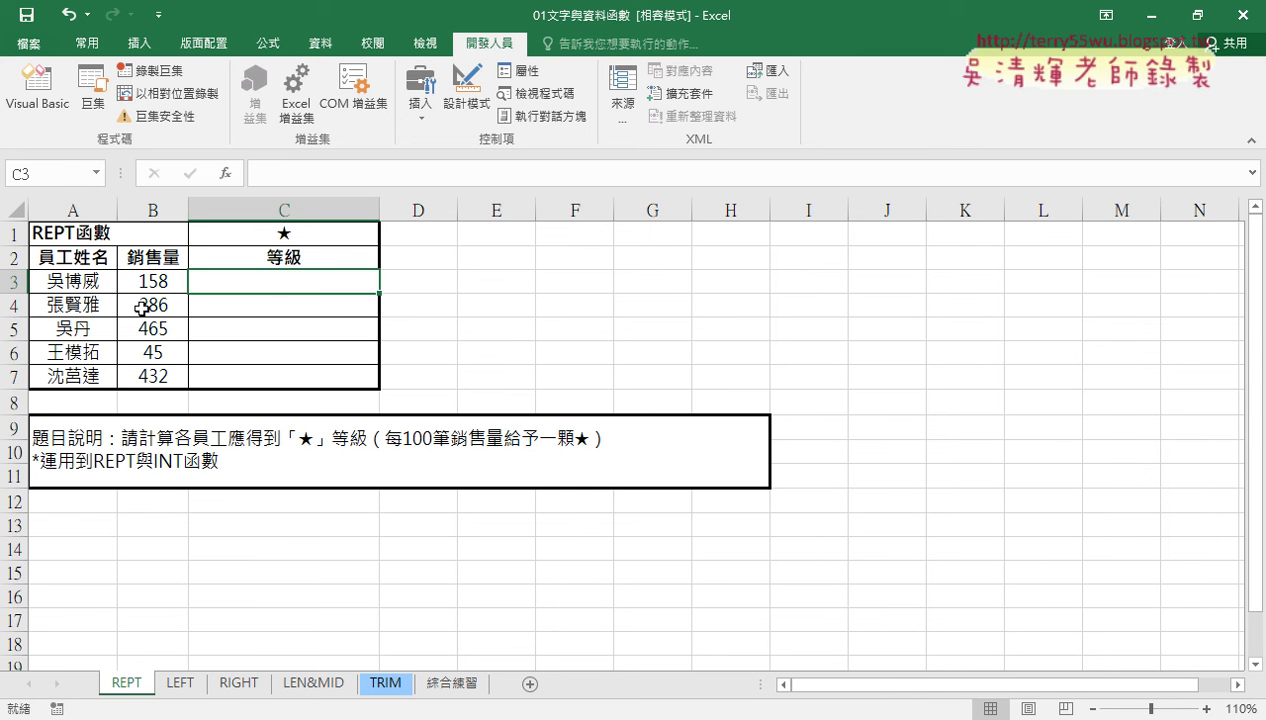
left_click(244, 308)
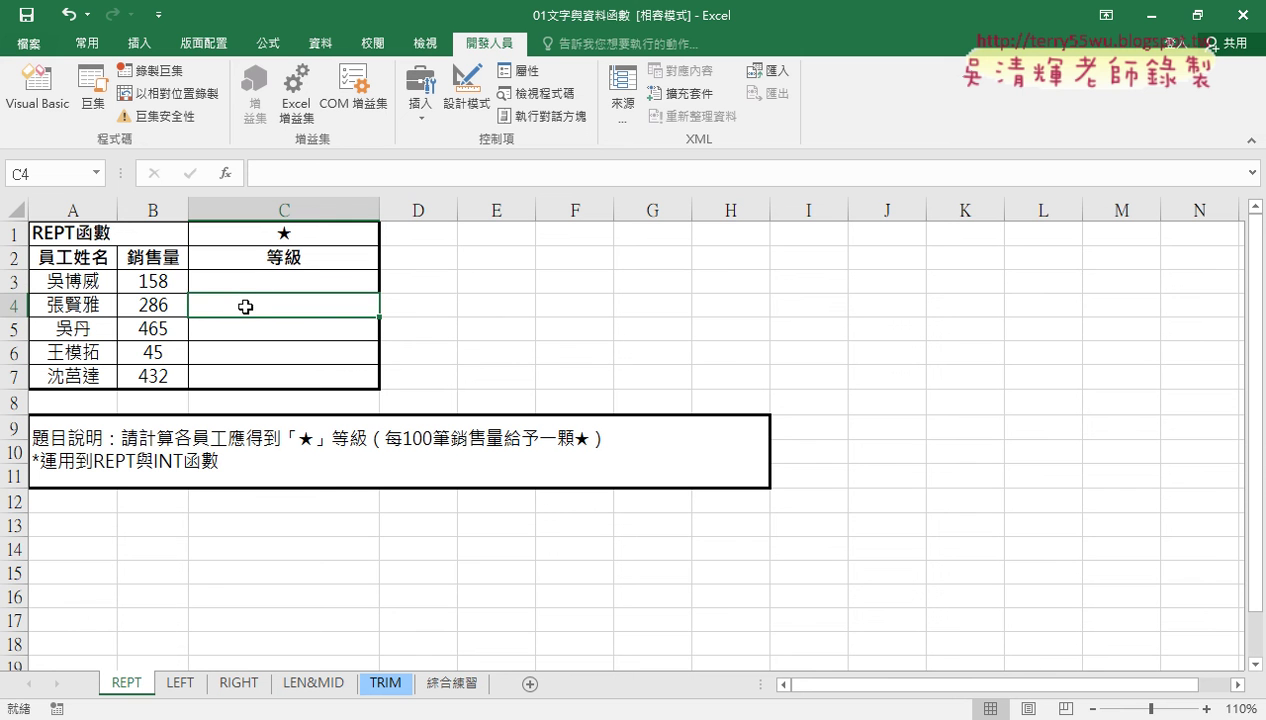
left_click(268, 279)
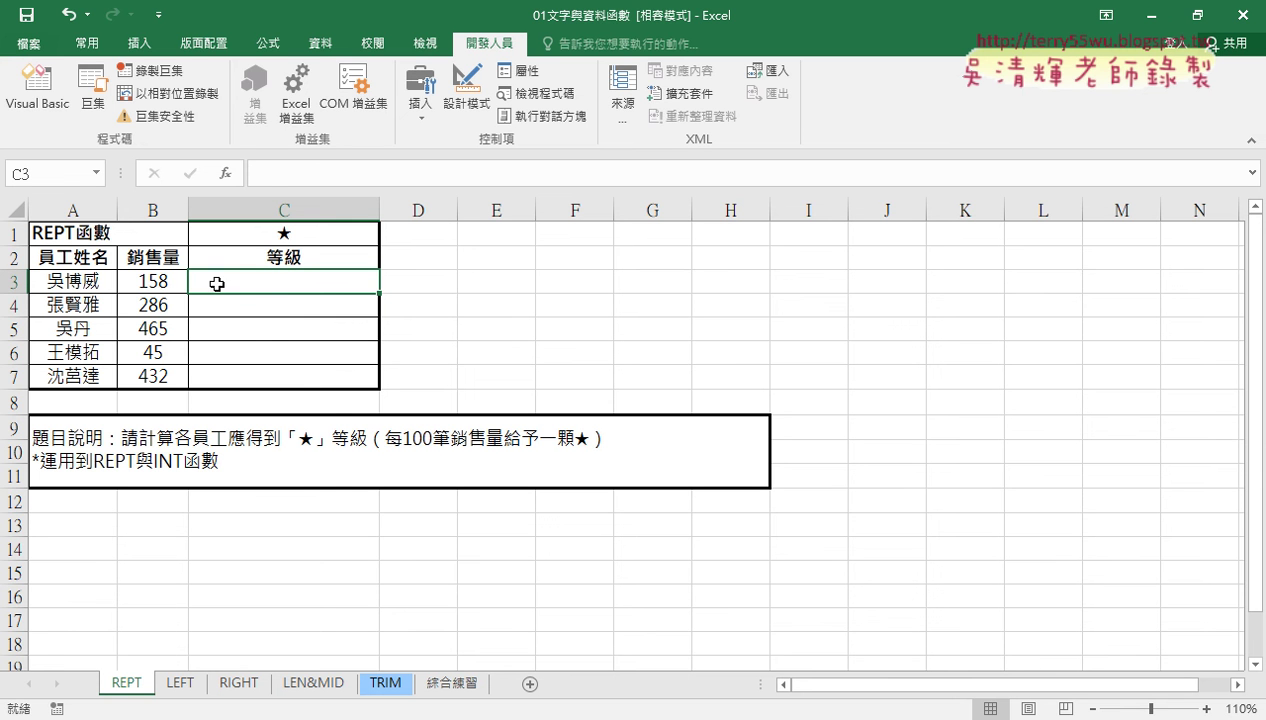
- Copy the ★ symbol from cell C1 and enter it once in C3 as the first employee's grade
left_click(281, 232)
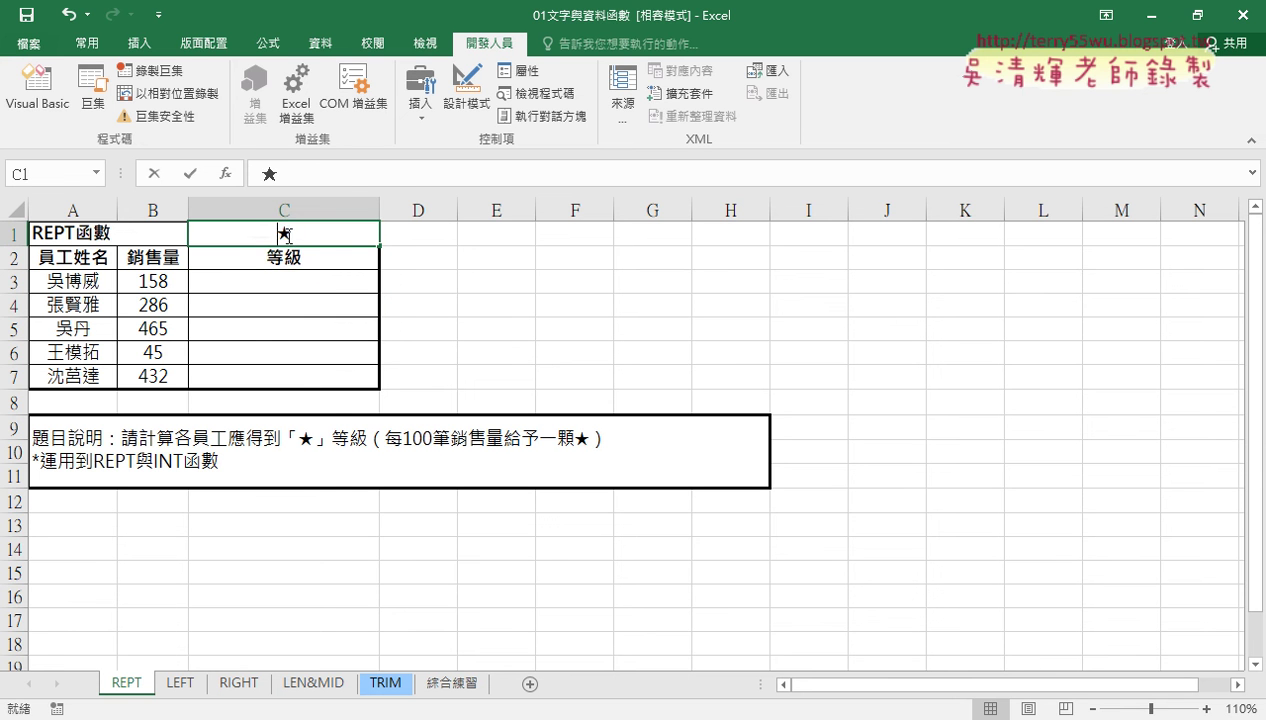
triple_click(280, 232)
key("ctrl+c")
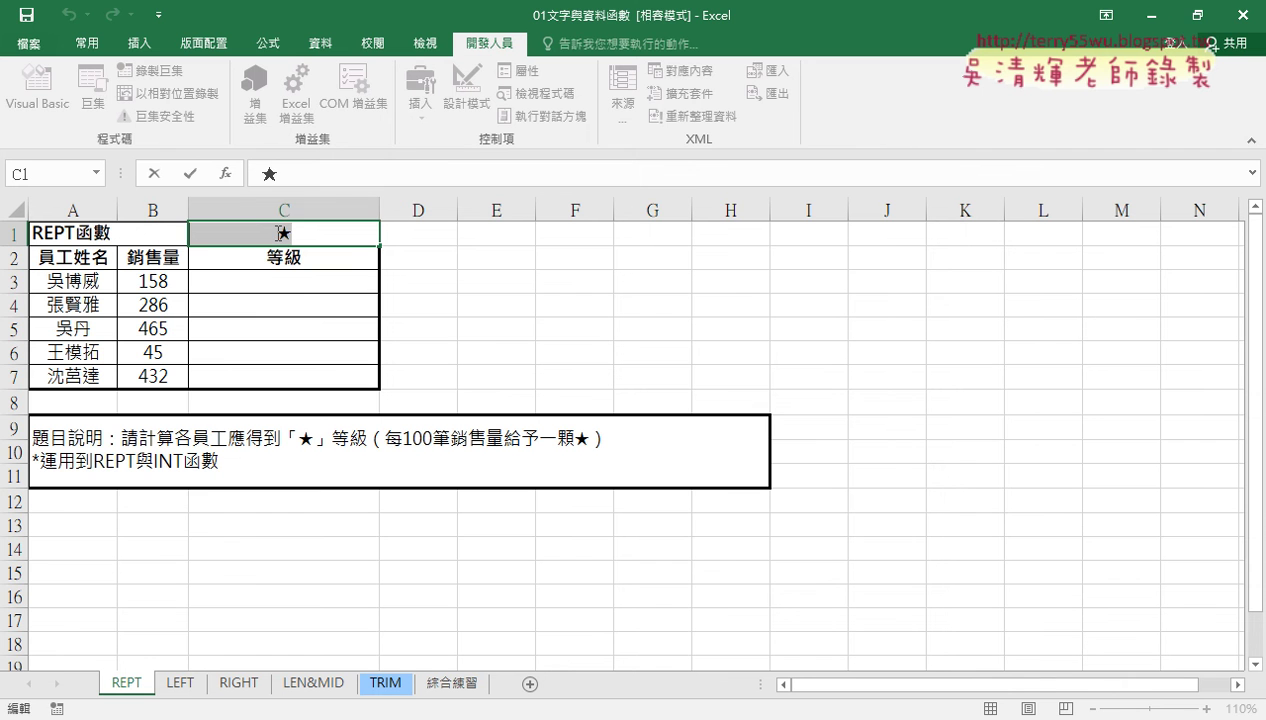
left_click(275, 282)
key("ctrl+v")
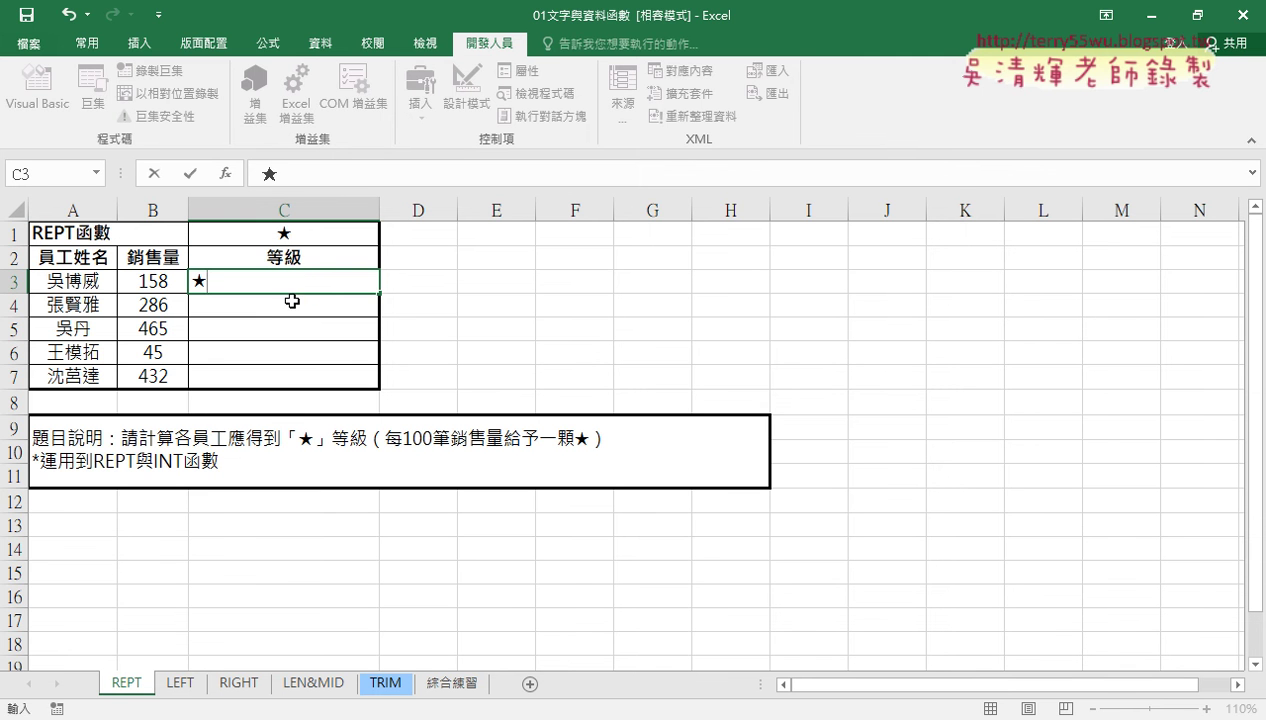
key("Return")
- Paste the copied ★ symbol twice into cell C4 as the second employee's grade
key("ctrl+v")
left_click(650, 432)
left_click(294, 308)
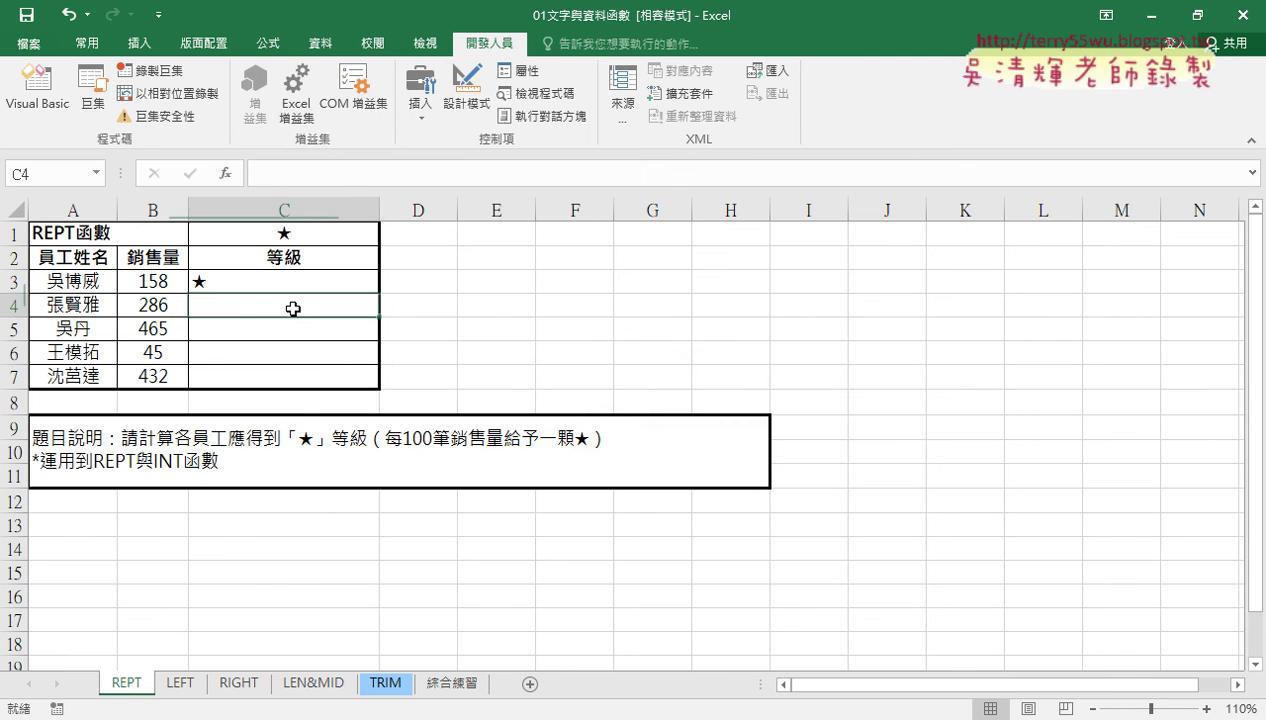
key("ctrl+v")
key("ctrl+v")
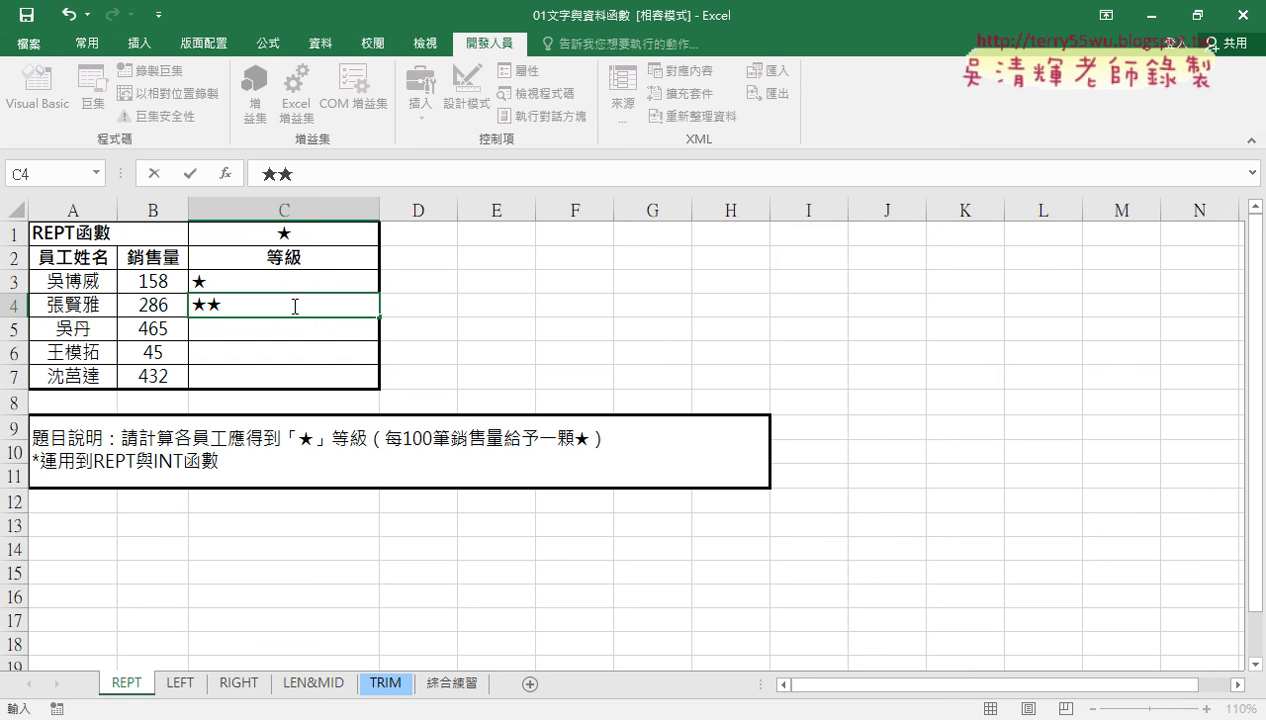
left_click(276, 324)
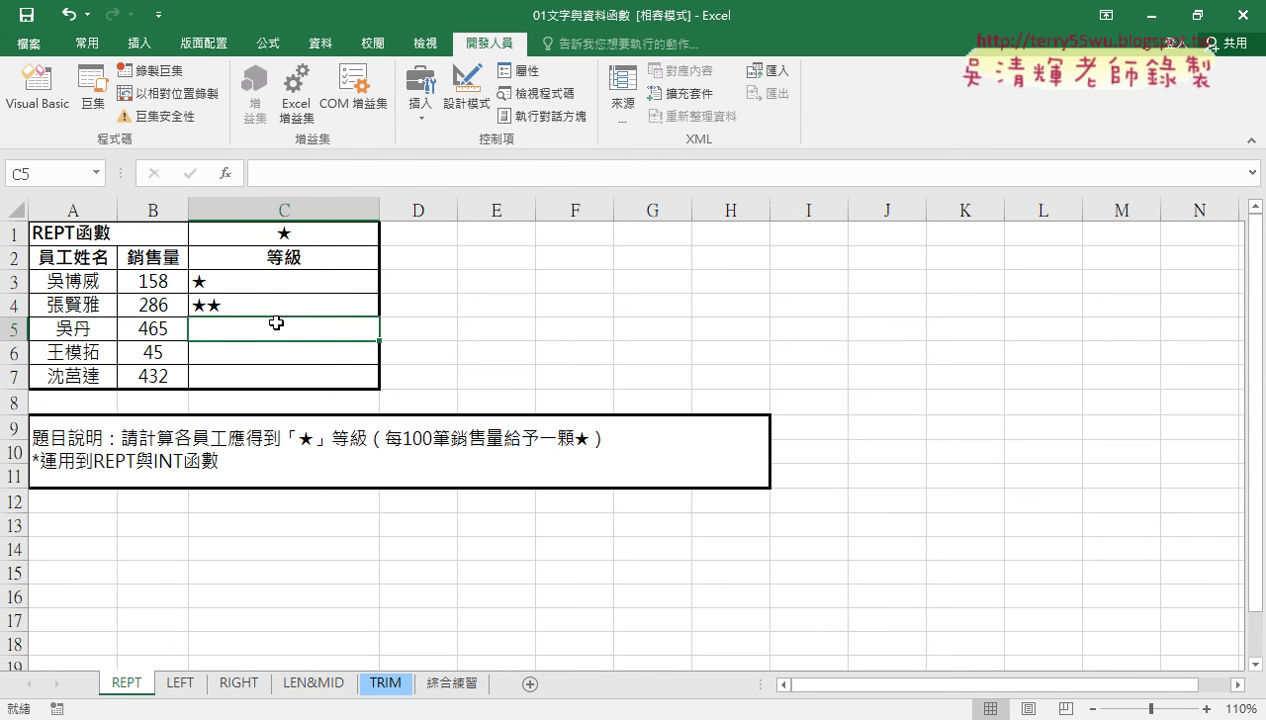
- Clear the manually entered stars from cells C3:C4
left_click_drag(280, 283, 283, 310)
key("Delete")
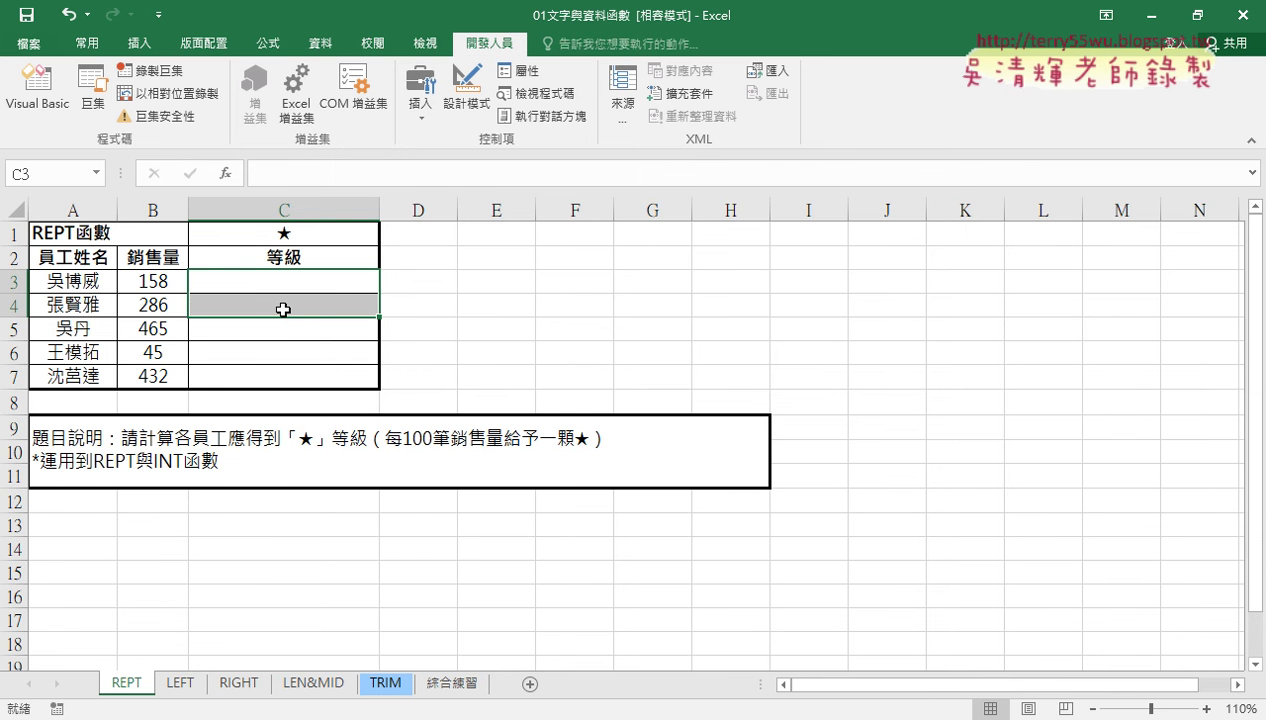
- Switch to the LEN&MID sheet and select cell C3, the first empty cell under 長度 in the upper LEN table
left_click(315, 683)
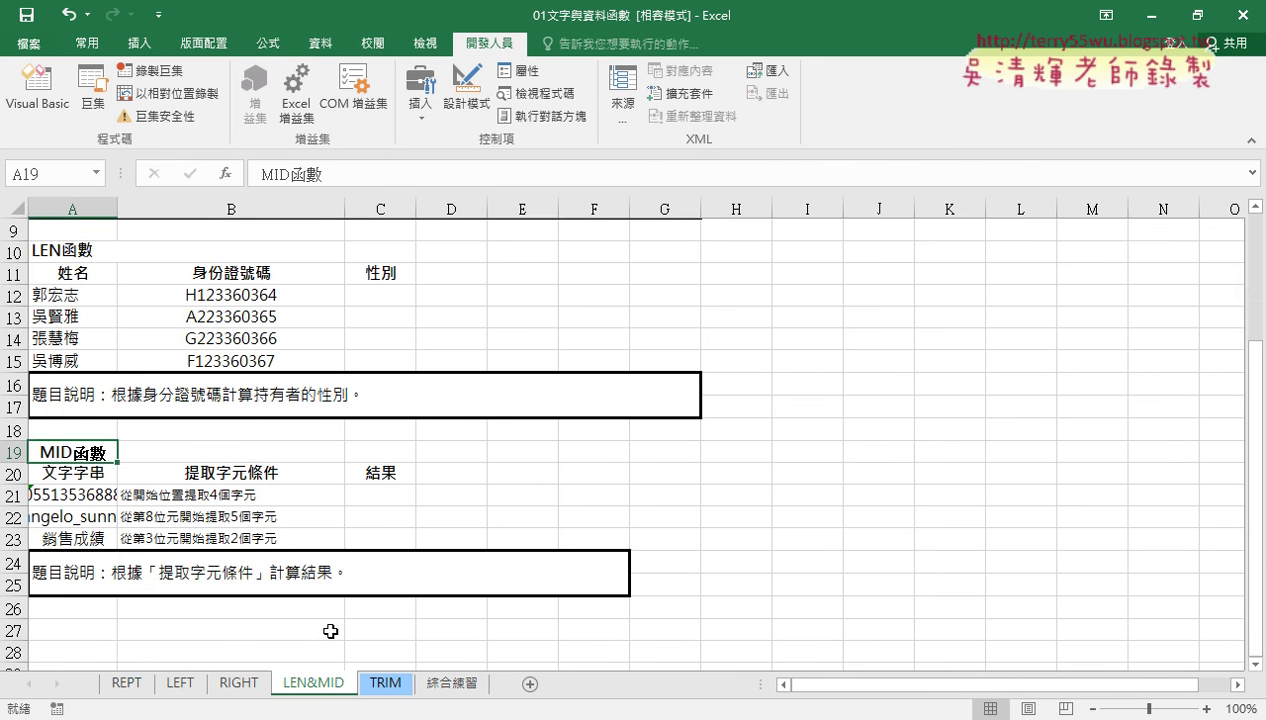
scroll(328, 630, "up", 2)
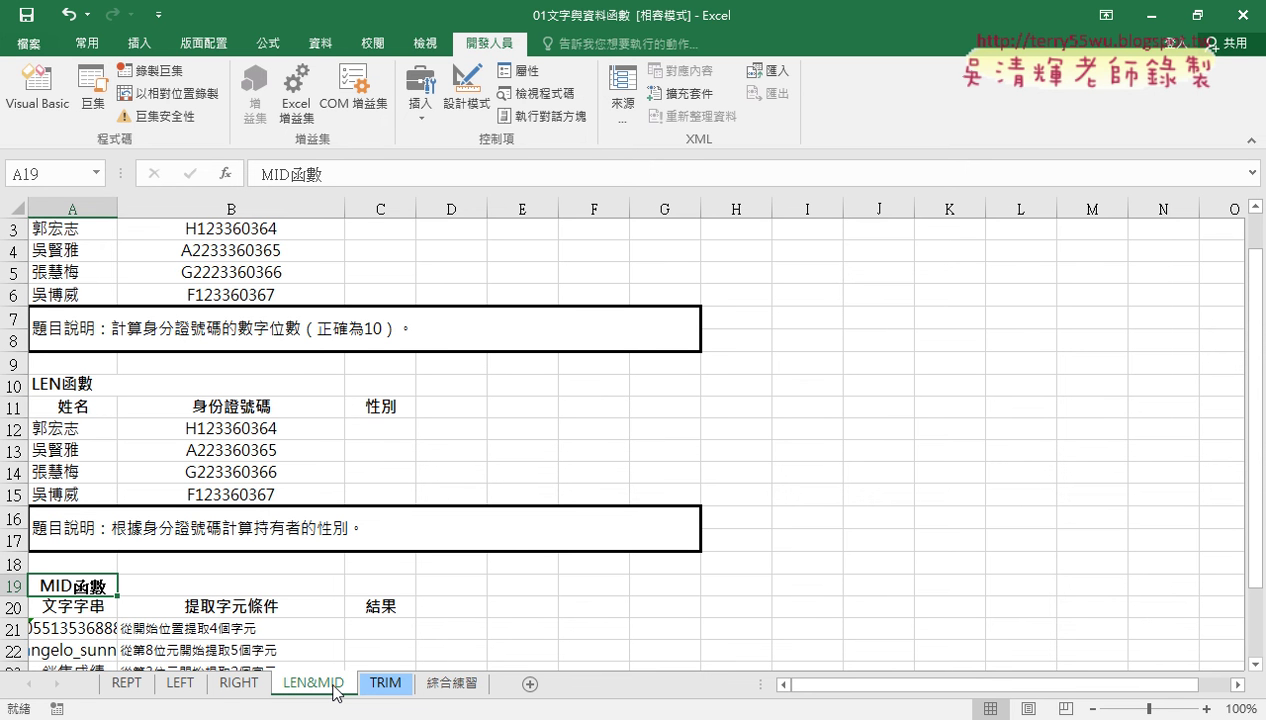
scroll(340, 655, "up", 1)
left_click(380, 273)
left_click(259, 278)
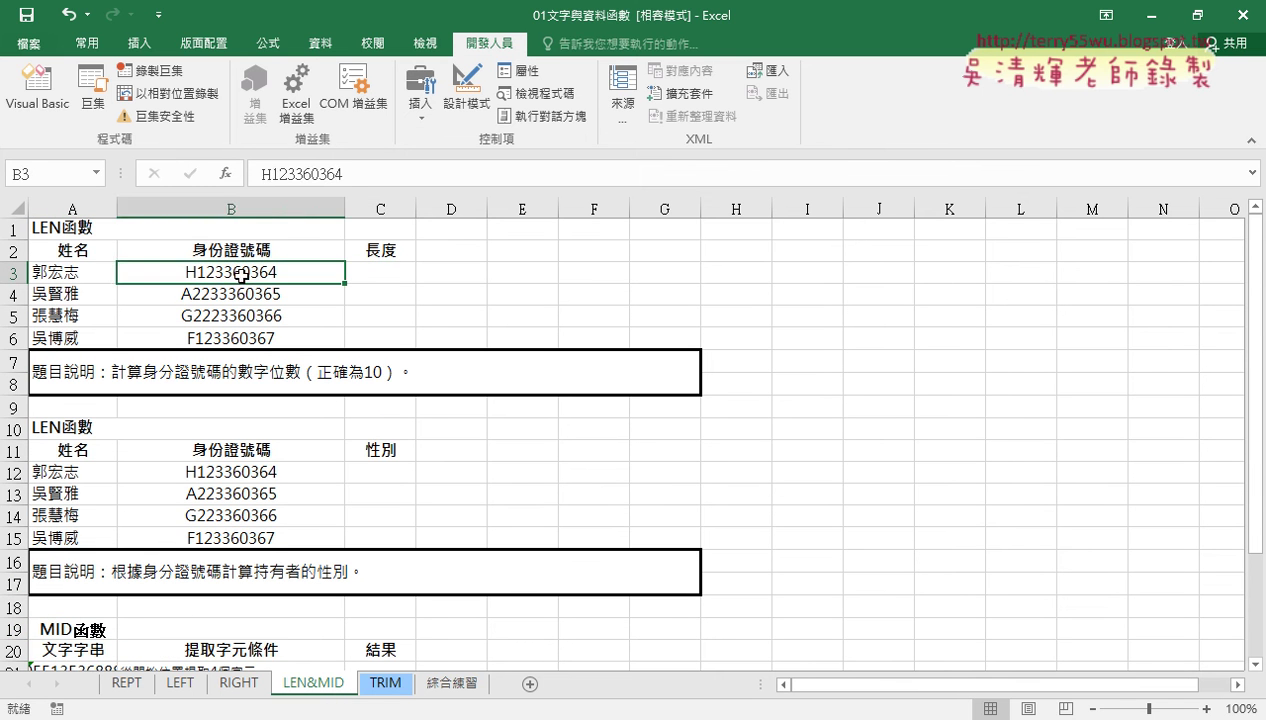
left_click(367, 272)
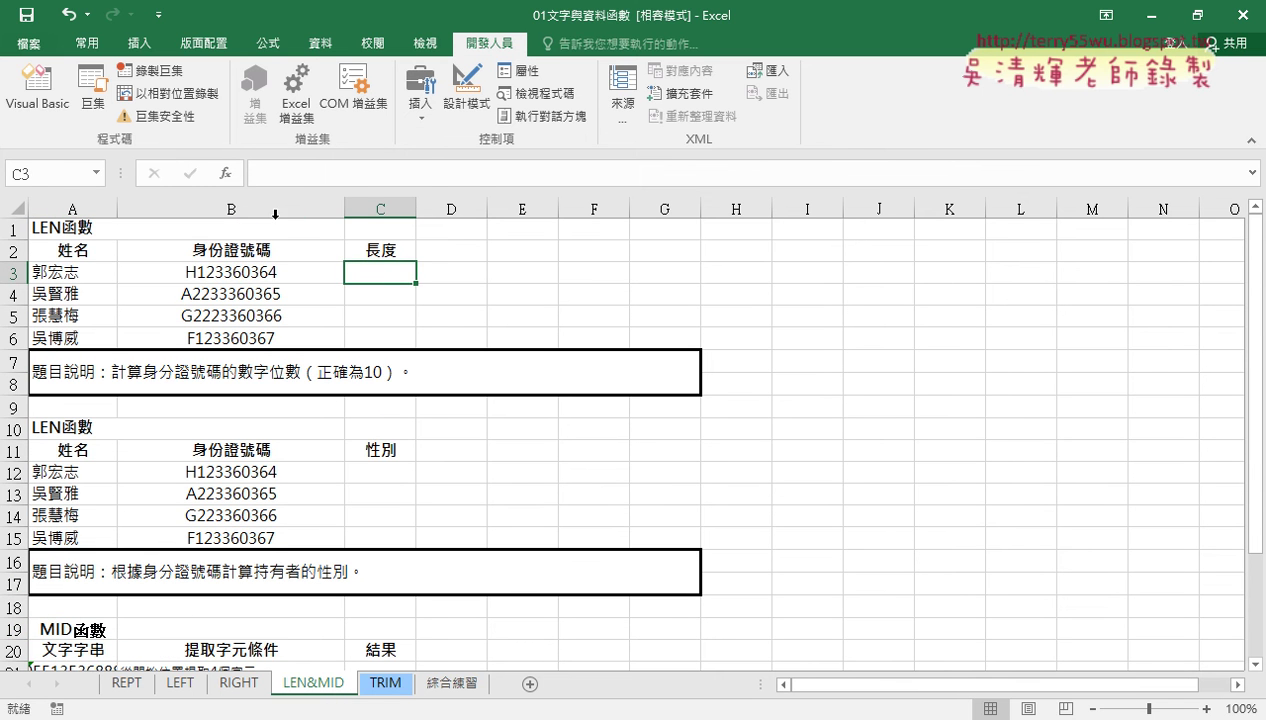
- Insert the LEN function from the 文字 category into cell C3
left_click(226, 173)
left_click(585, 252)
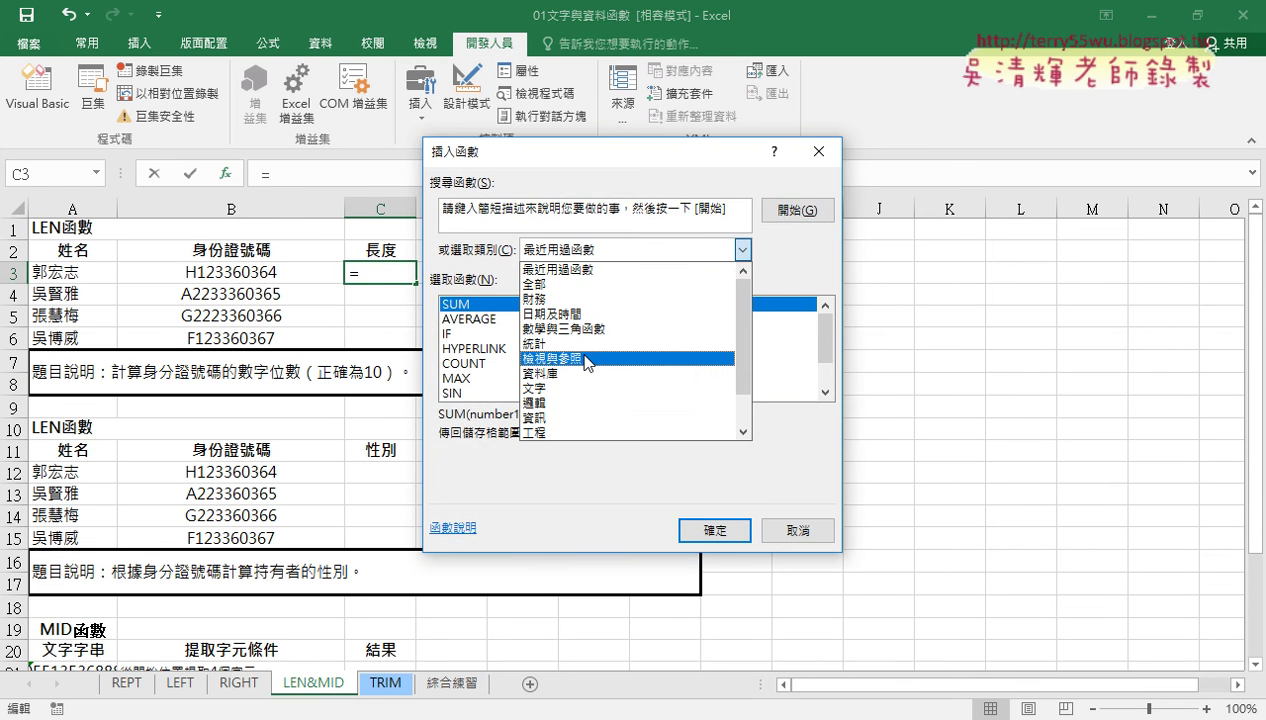
left_click(580, 388)
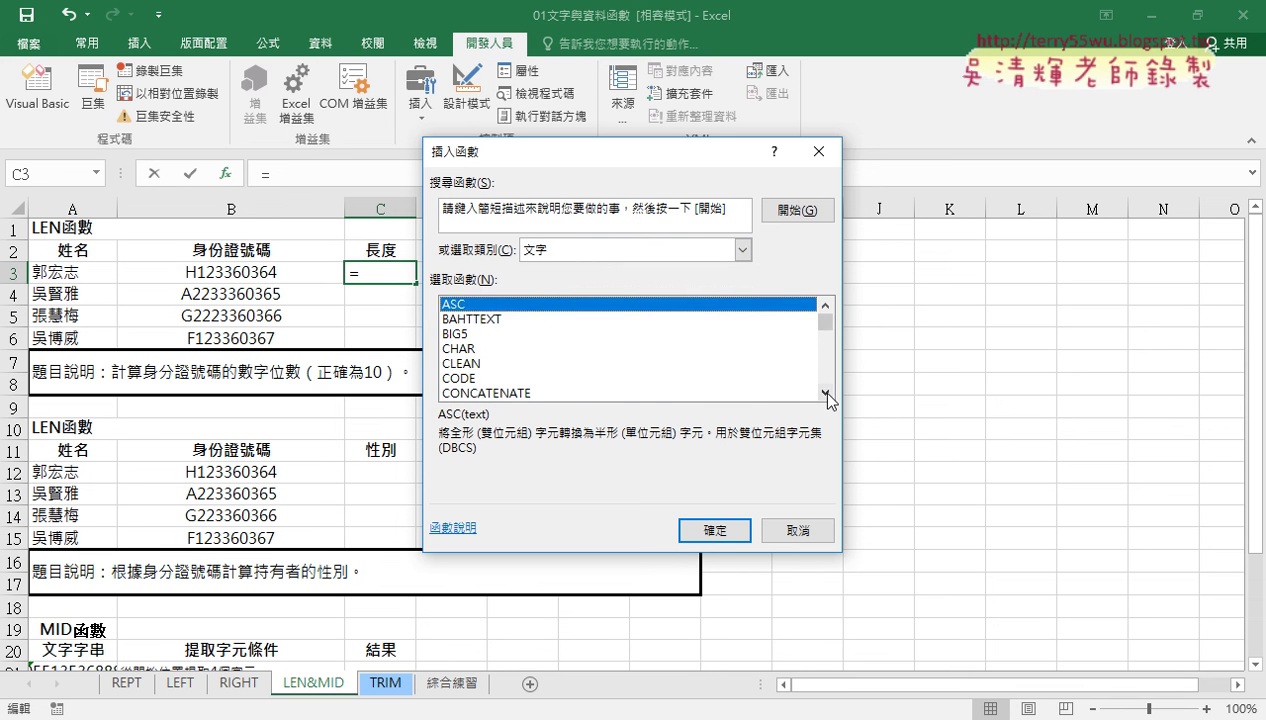
scroll(822, 390, "down", 2)
left_click_drag(825, 342, 826, 318)
left_click(826, 394)
scroll(826, 396, "down", 3)
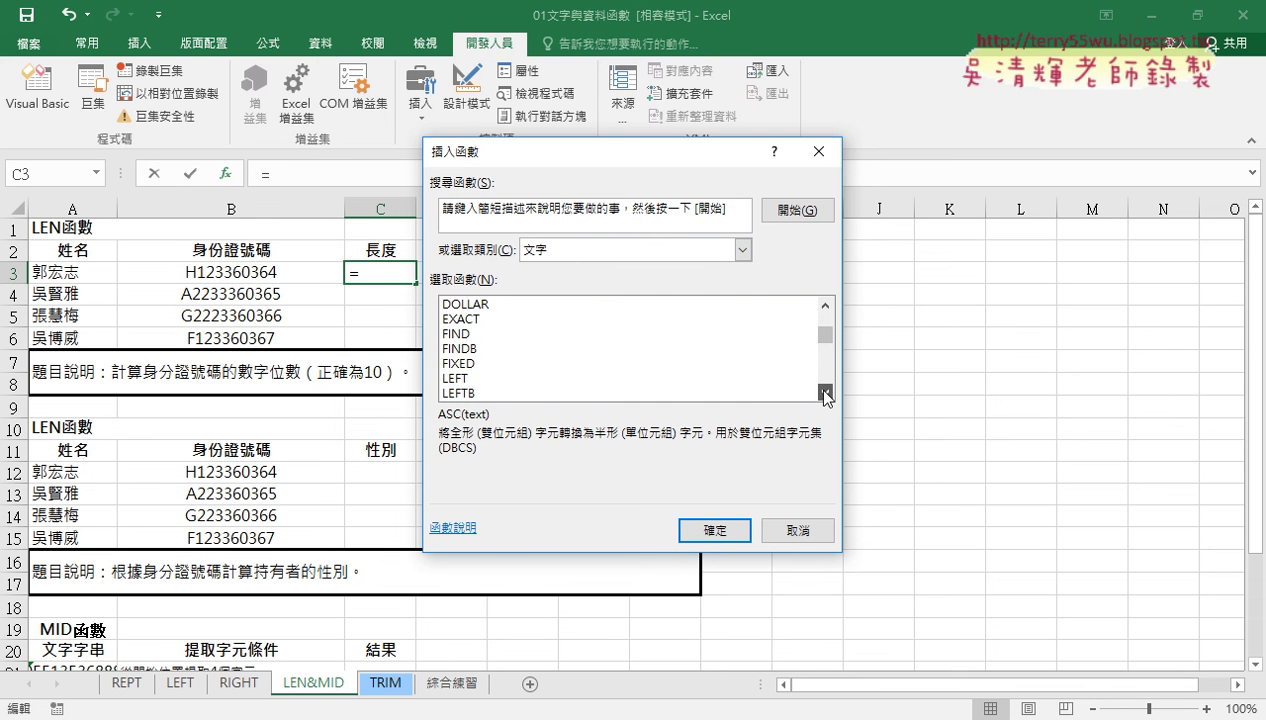
left_click(490, 364)
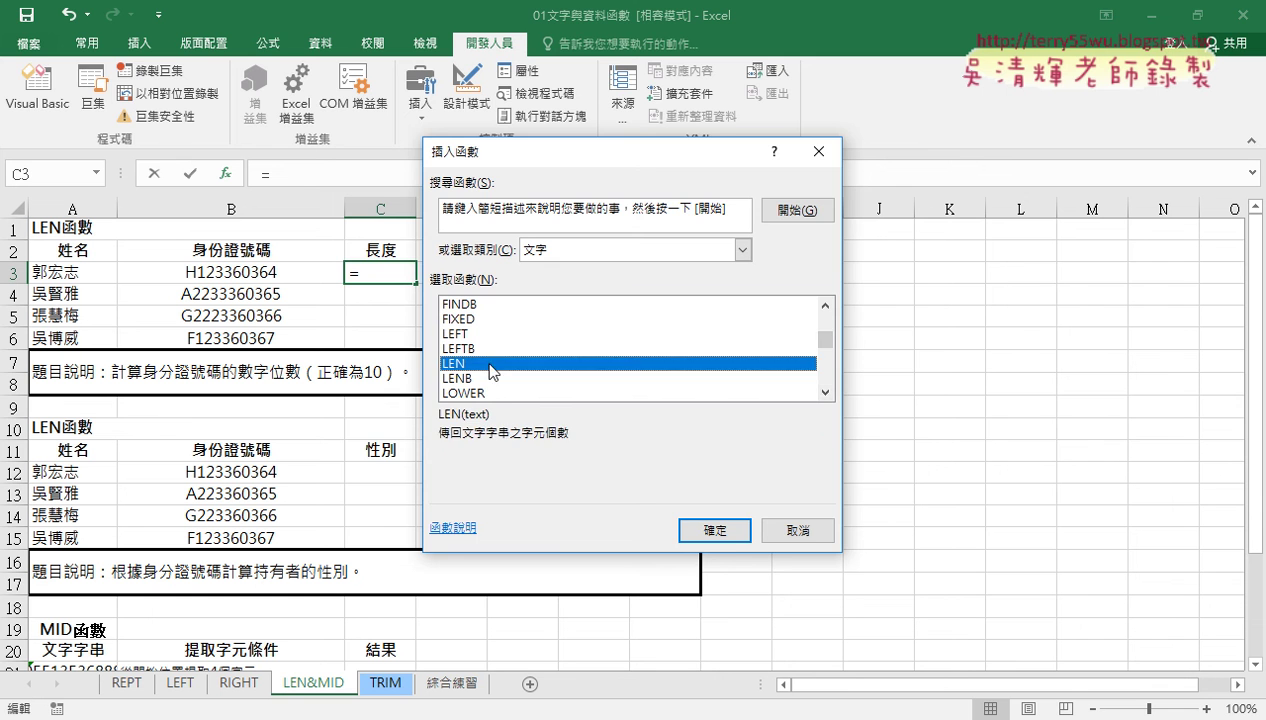
left_click(714, 530)
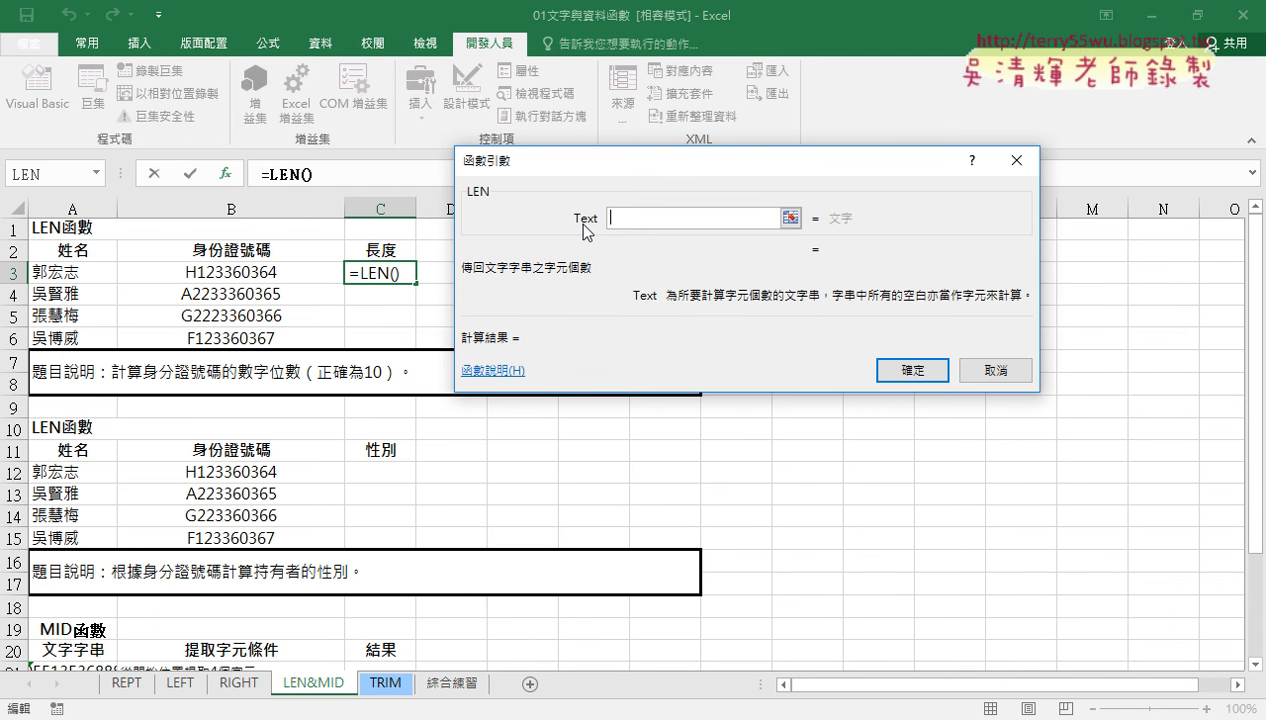
- Set LEN's Text argument to B3 and fill the formula from C3 down to C6
left_click(250, 271)
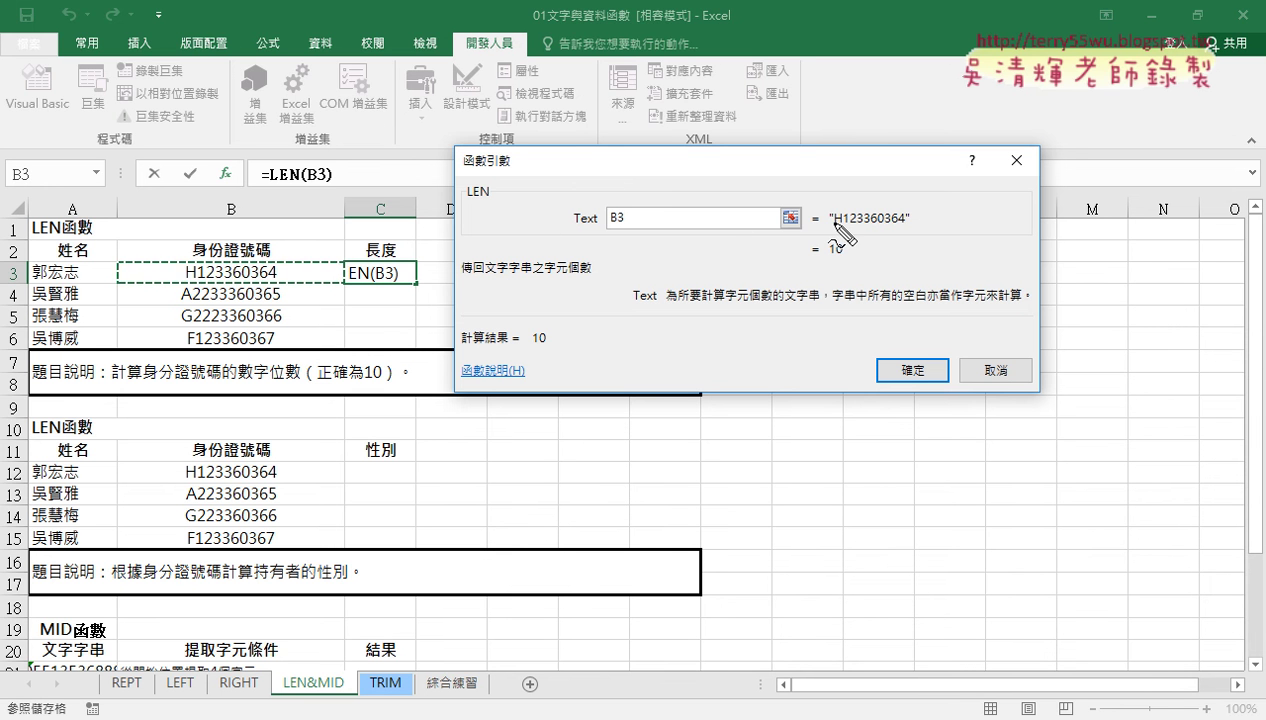
mouse_move(913, 232)
left_mouse_down()
mouse_move(826, 226)
mouse_move(922, 224)
mouse_move(912, 232)
left_mouse_up()
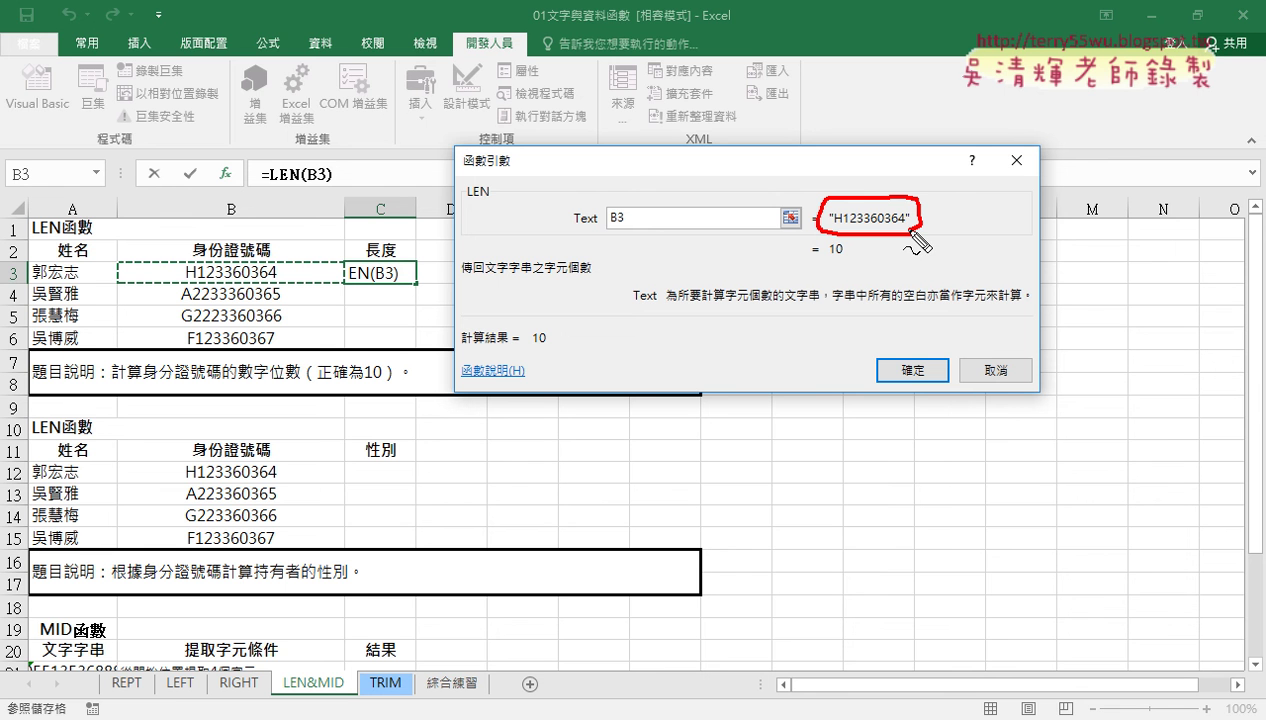
mouse_move(881, 234)
left_mouse_down()
mouse_move(851, 254)
mouse_move(866, 264)
left_mouse_up()
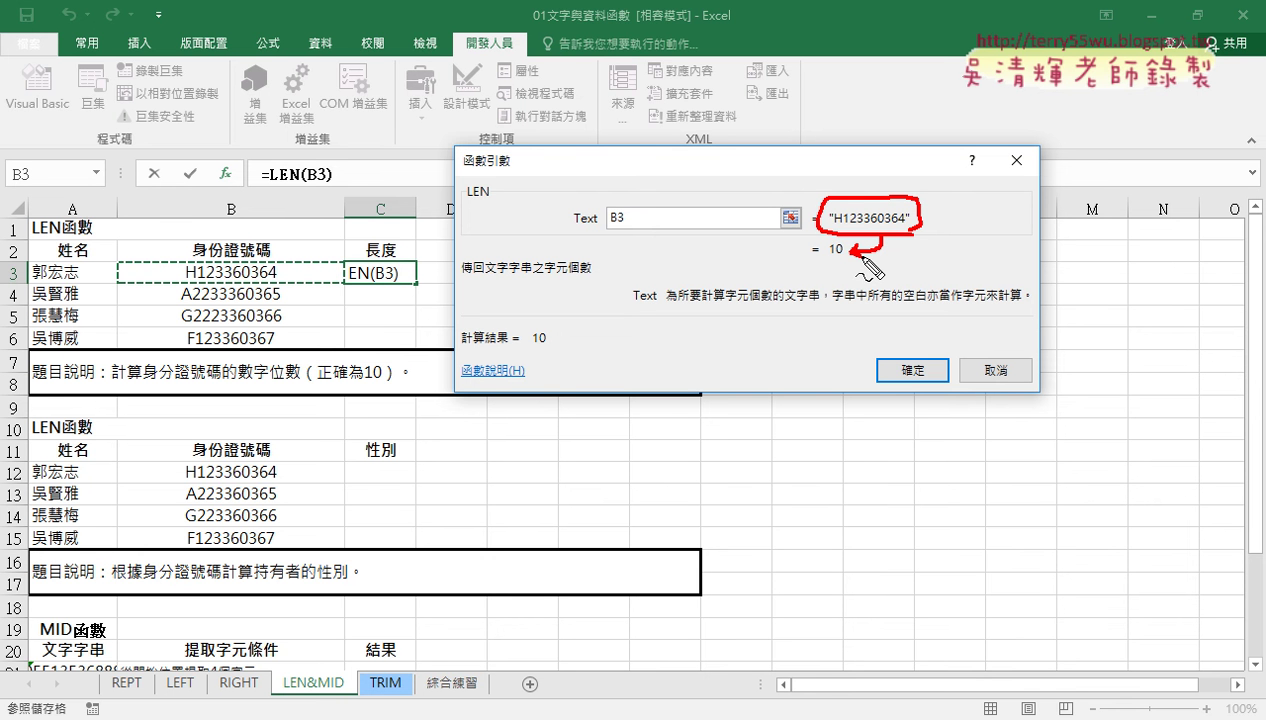
key("Escape")
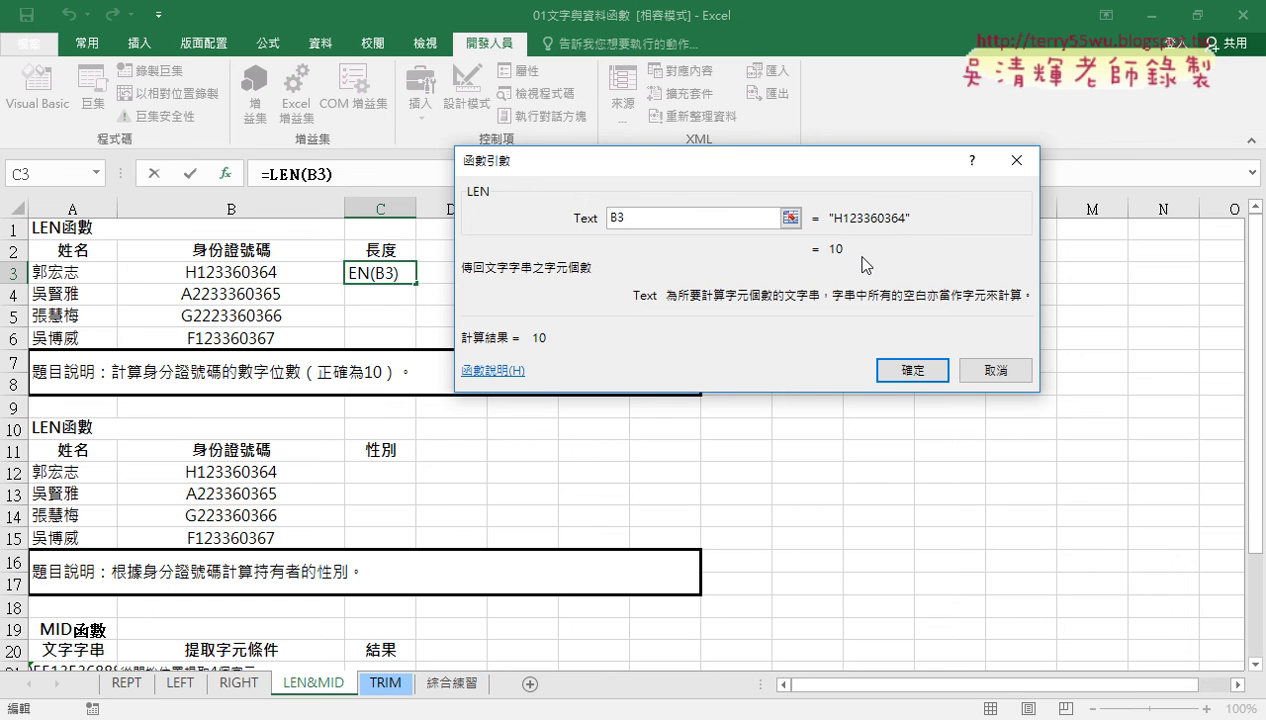
left_click(930, 367)
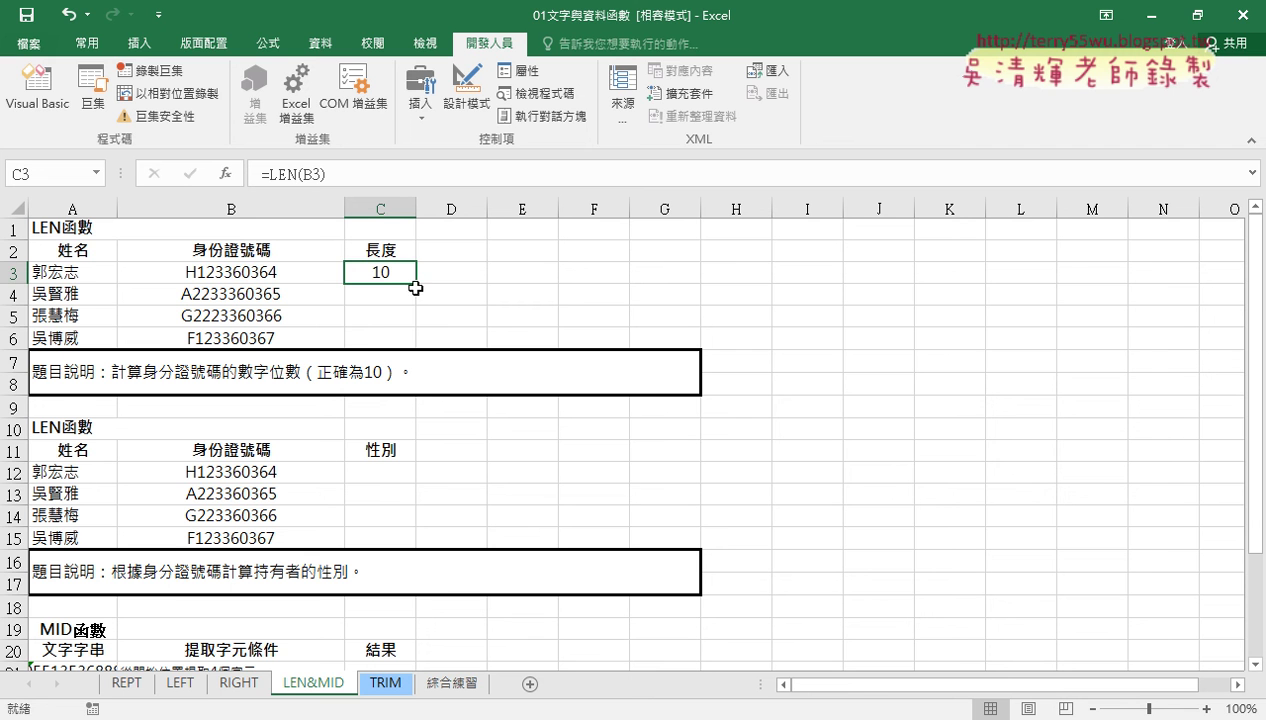
left_click_drag(415, 284, 412, 344)
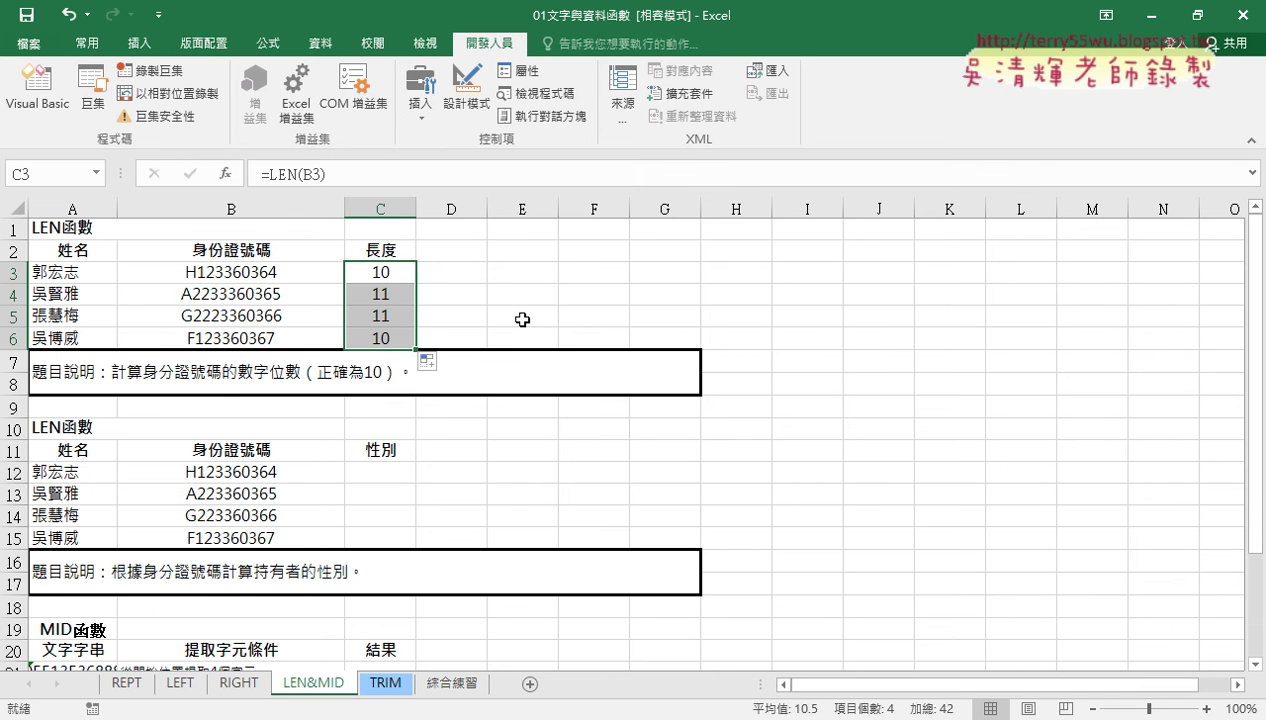
- Switch to the 綜合練習 sheet
left_click(453, 680)
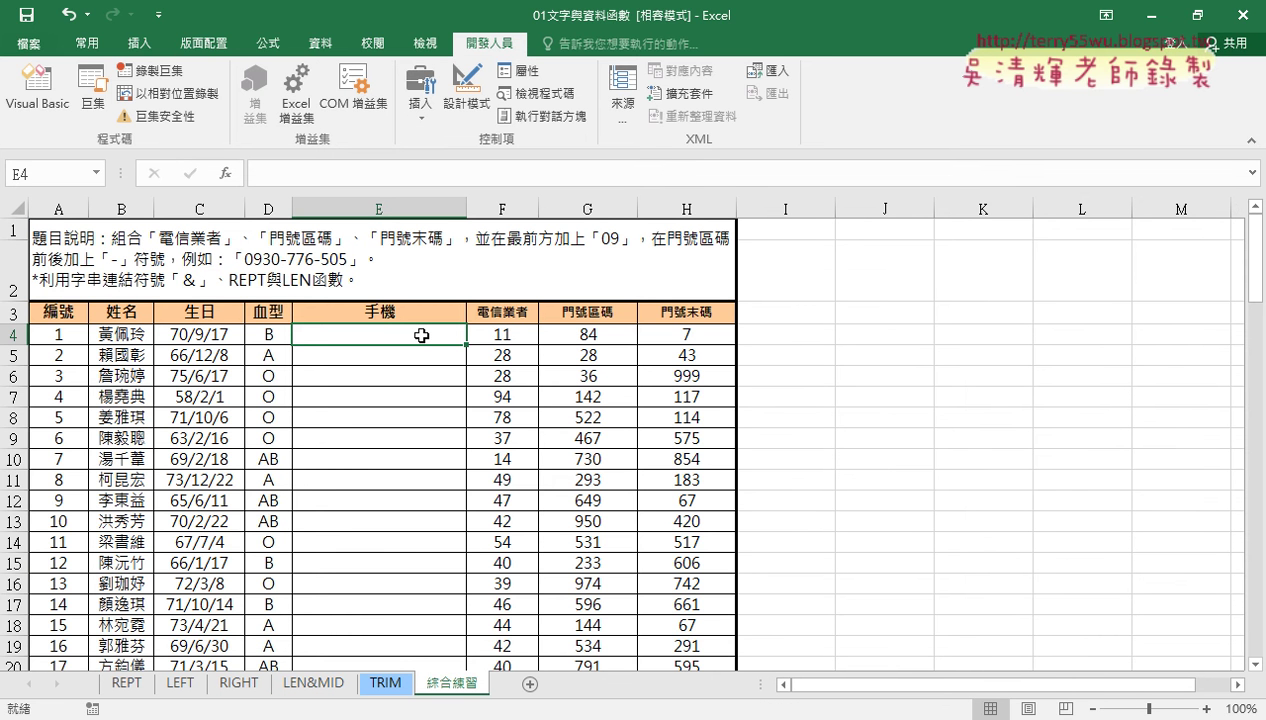